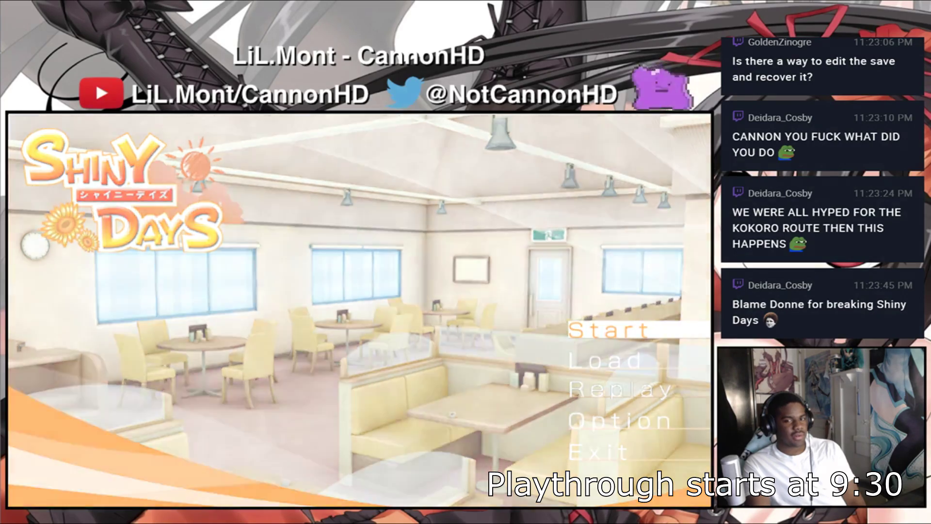
- Start a new game from the title screen and confirm the pink cat-ear uniform
key("Return")
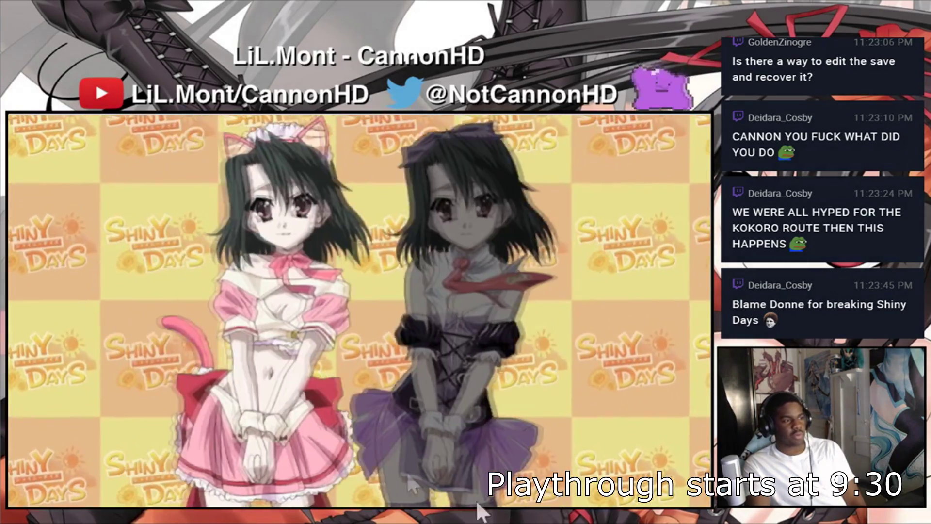
key("Return")
key("Return")
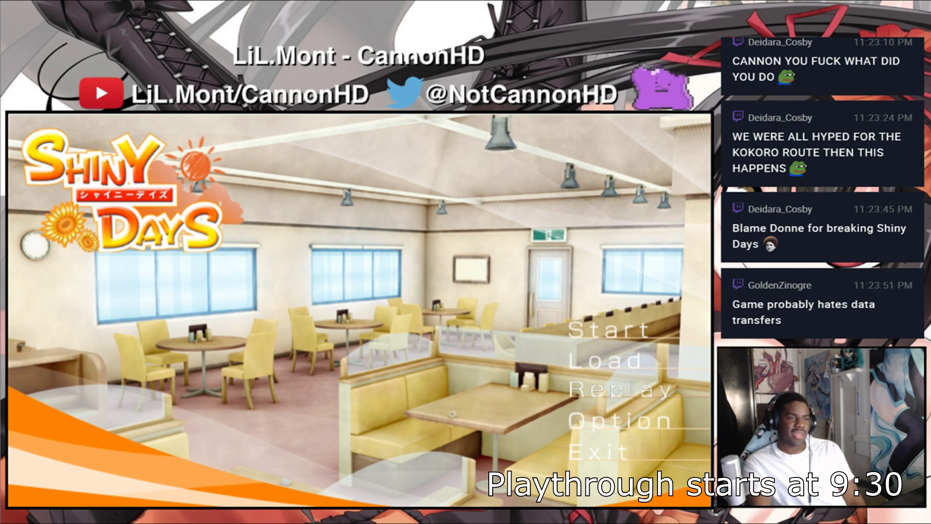
key("Return")
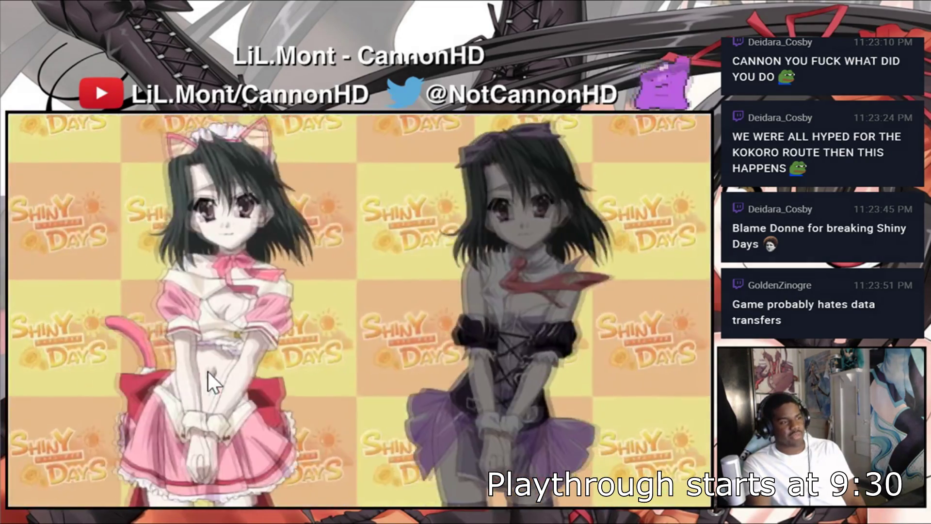
left_click(210, 380)
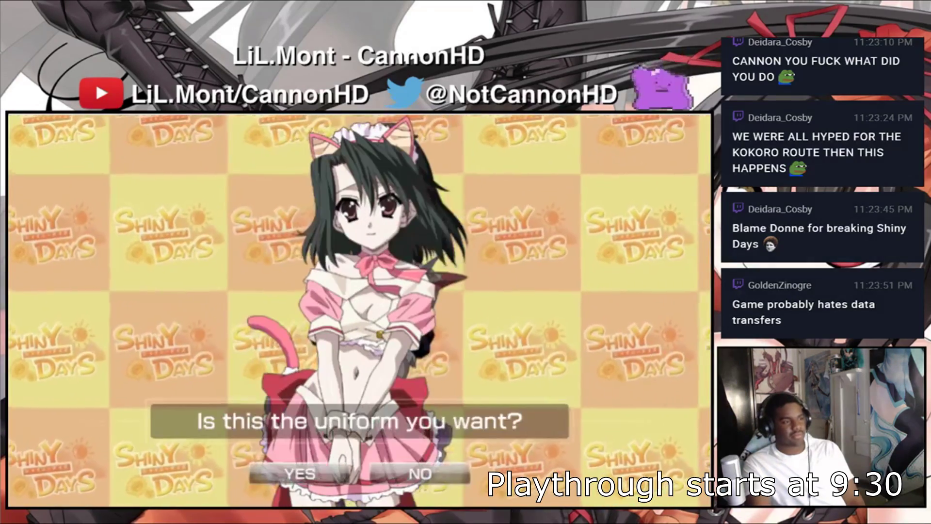
key("Return")
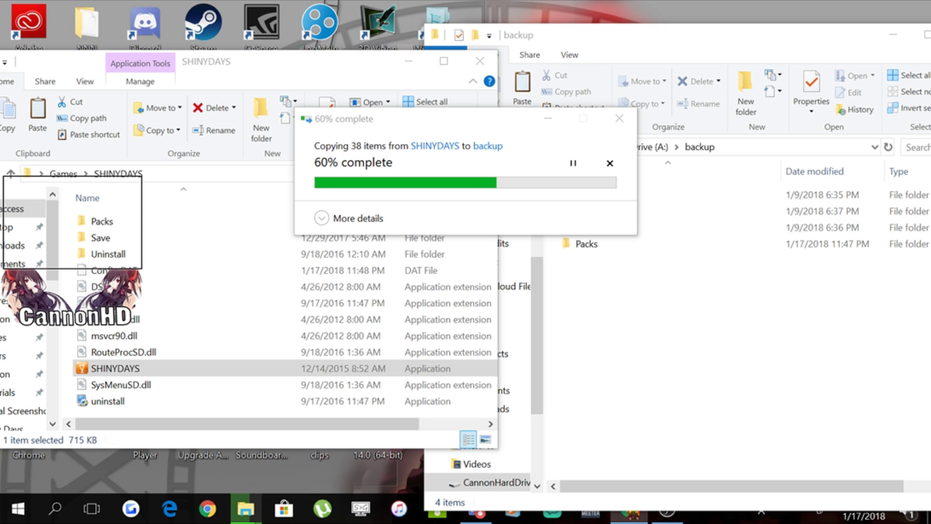
- Bring the backup folder window forward and reposition it while the SHINYDAYS files copy
left_click(630, 37)
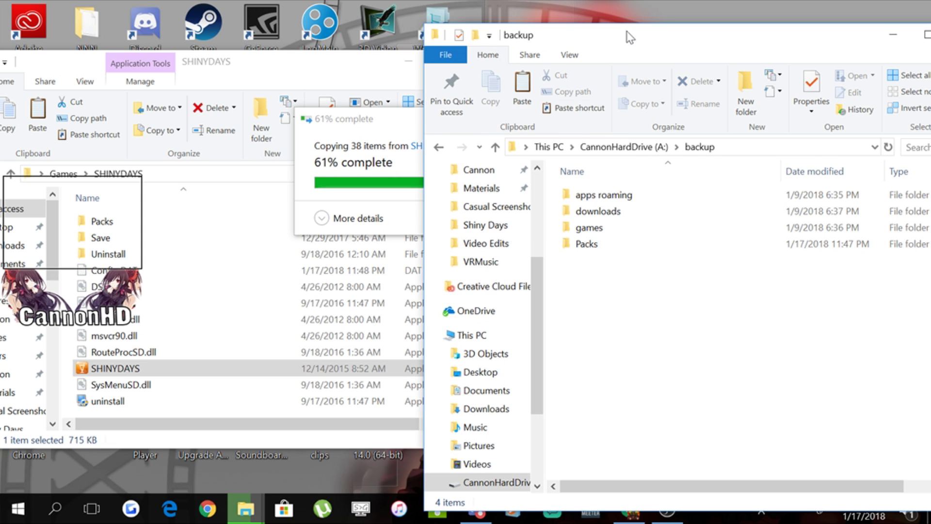
left_click_drag(630, 37, 602, 45)
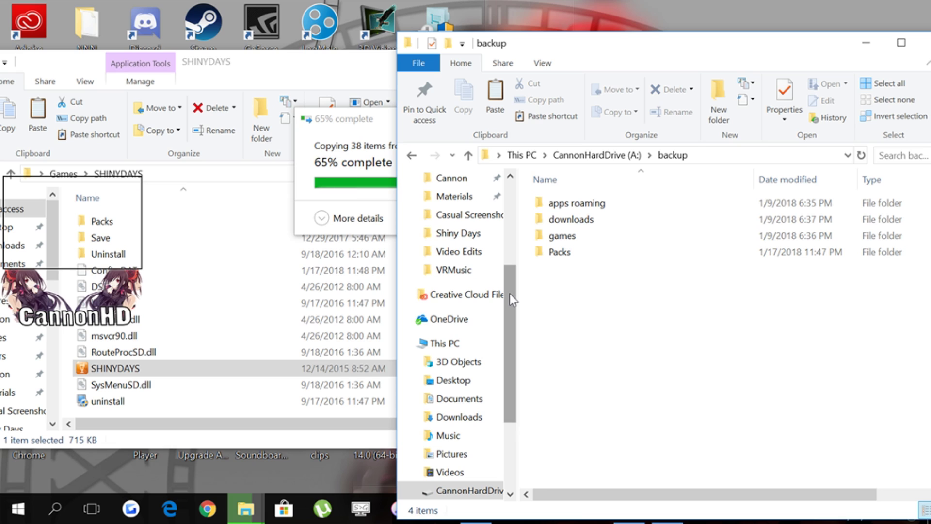
left_click(348, 123)
left_click(625, 339)
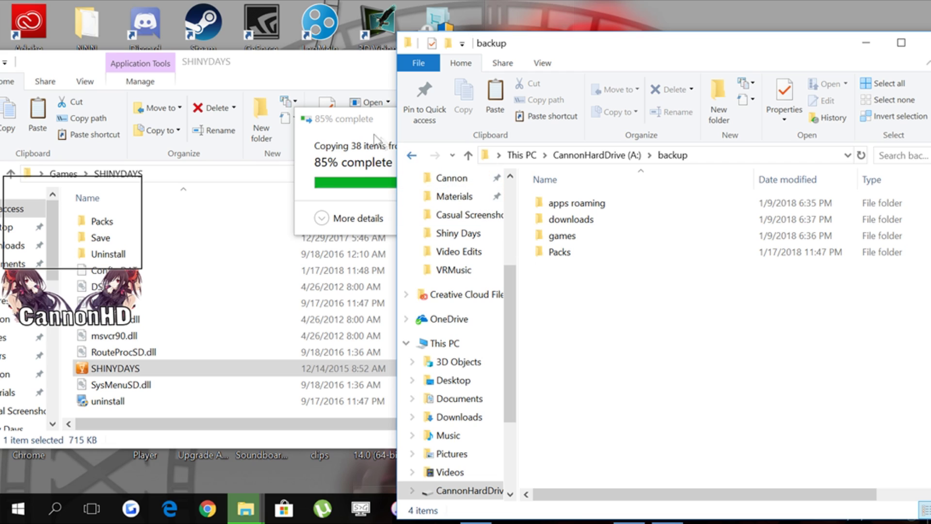
left_click(357, 126)
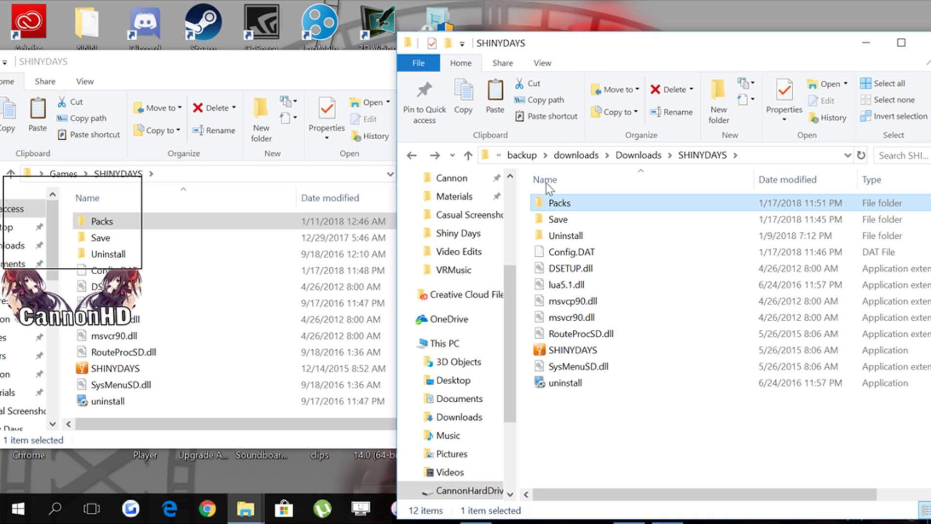
- Check the patched_files and patch subfolders inside the backup's Packs folder, then return to the SHINYDAYS folder
double_click(553, 203)
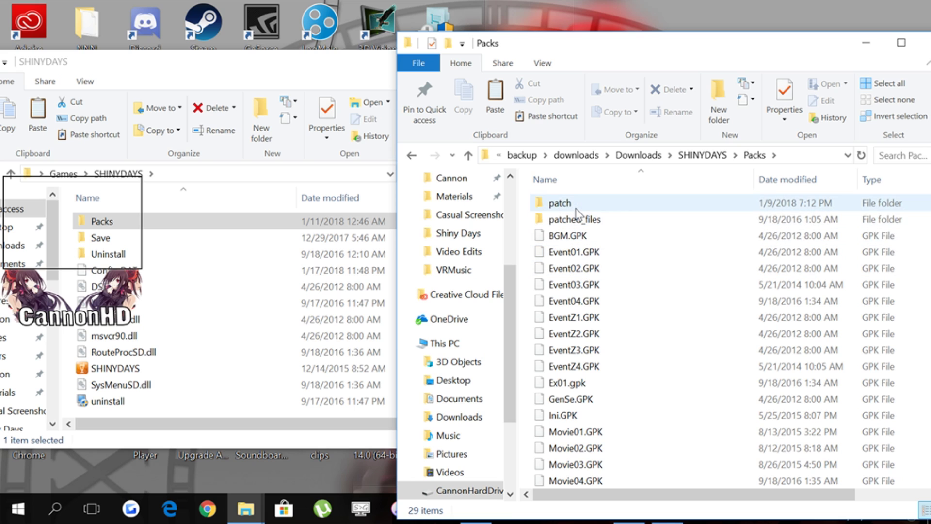
double_click(584, 221)
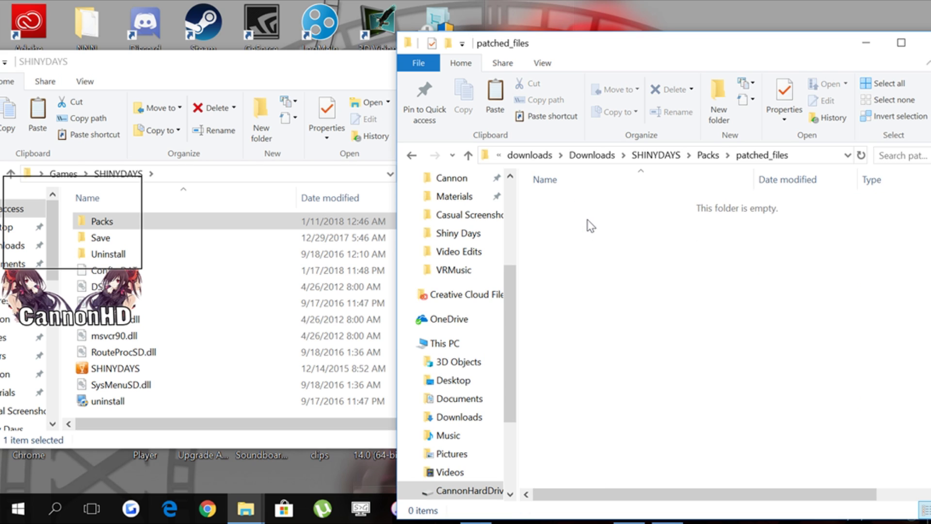
left_click(412, 155)
double_click(543, 200)
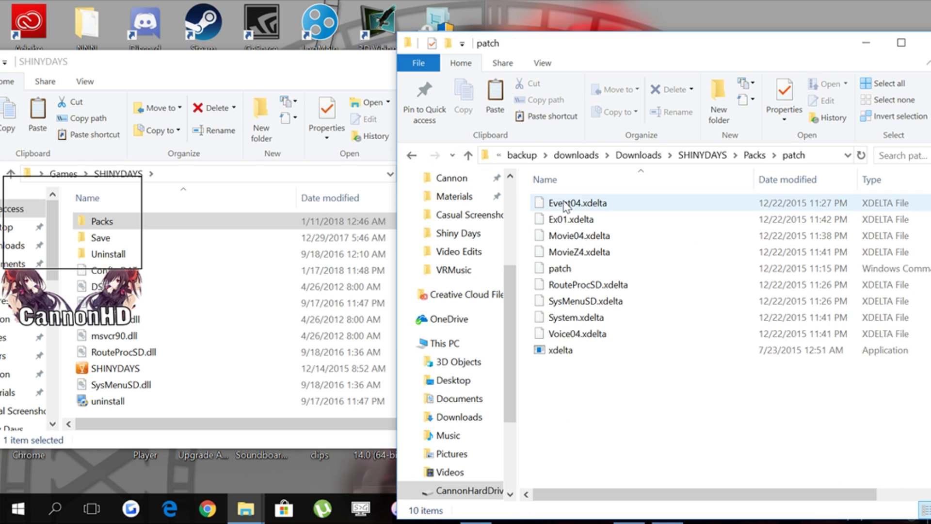
left_click(412, 155)
left_click(412, 155)
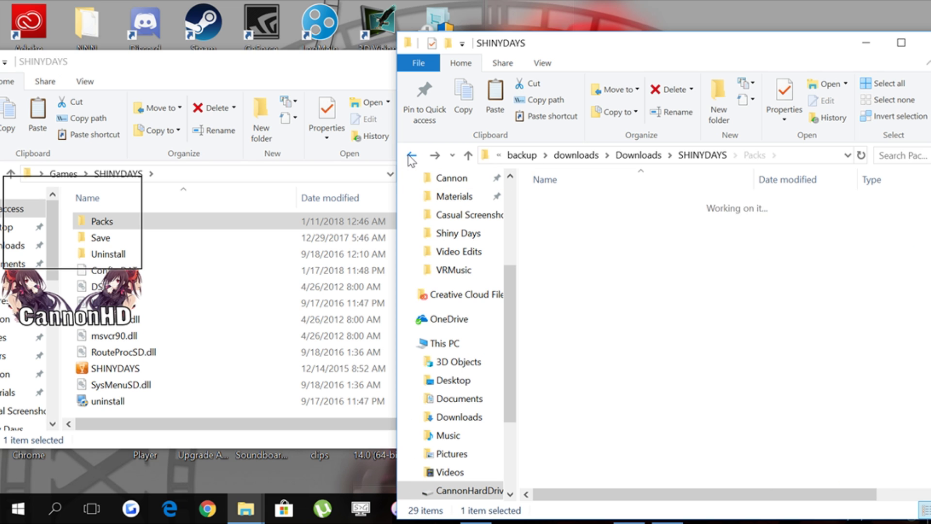
- Launch the SHINYDAYS application from the backup folder and enter the game from its title screen
double_click(589, 350)
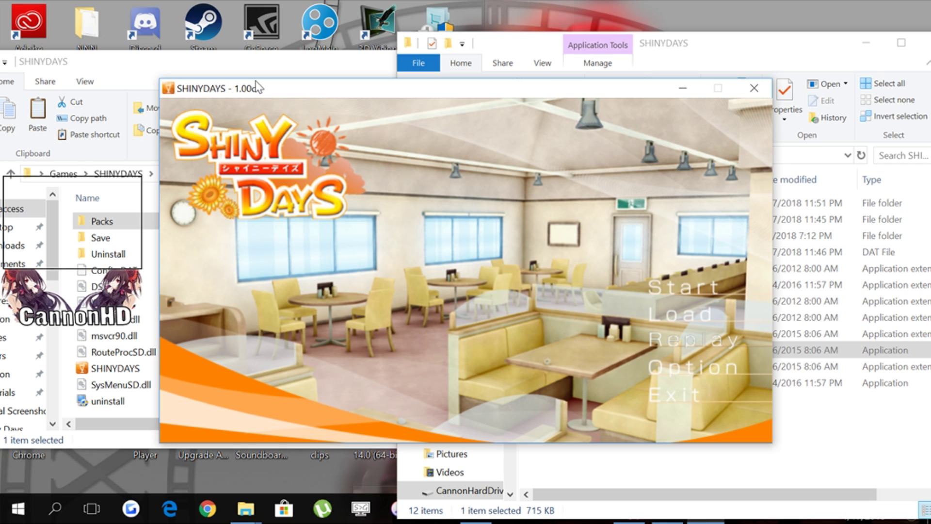
left_click(688, 340)
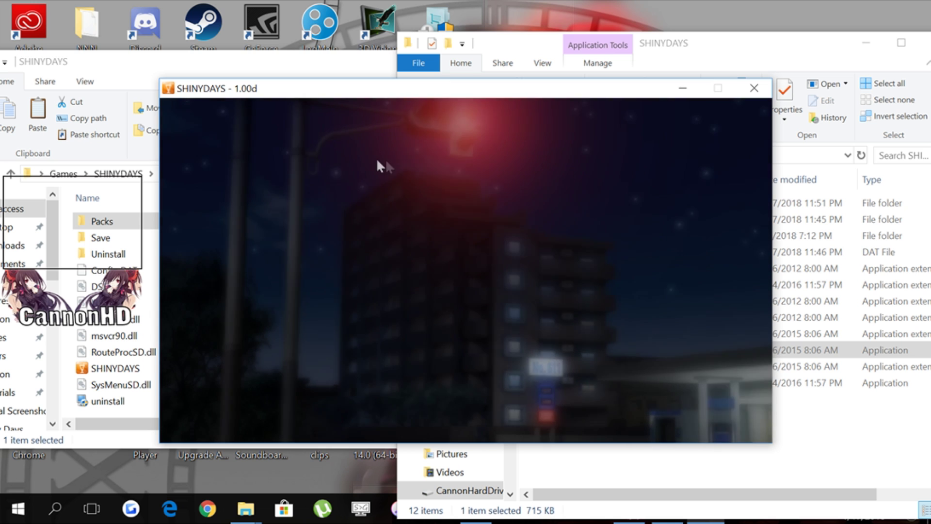
- Jump back repeatedly to the beginning of the part to replay earlier scenes
left_click(304, 125)
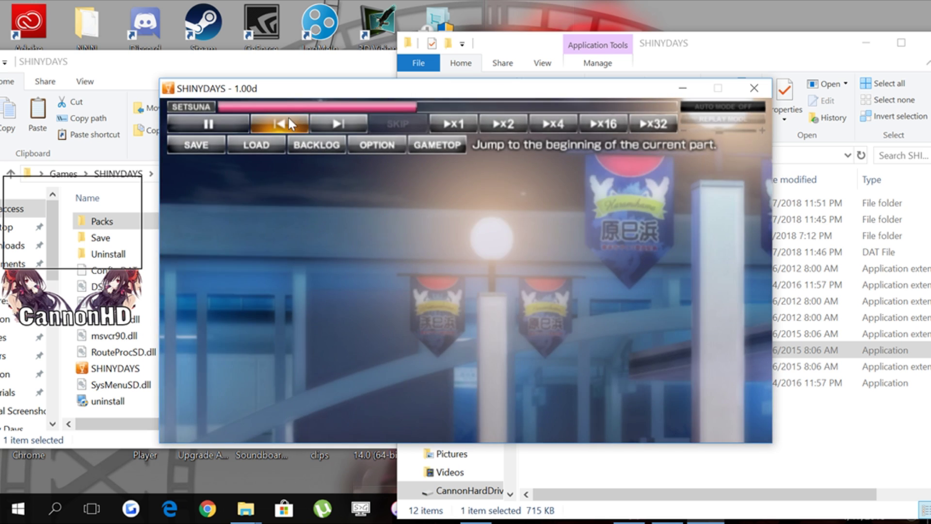
left_click(289, 118)
left_click(289, 120)
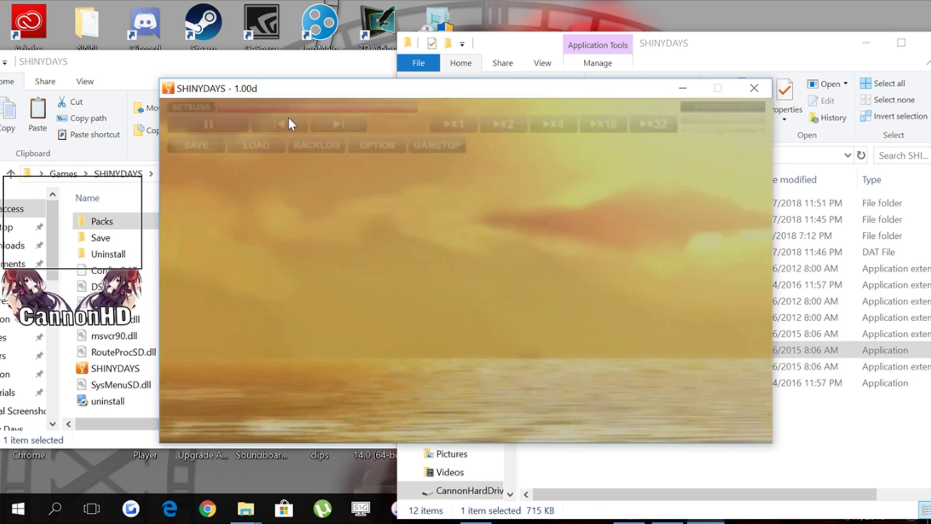
left_click(288, 118)
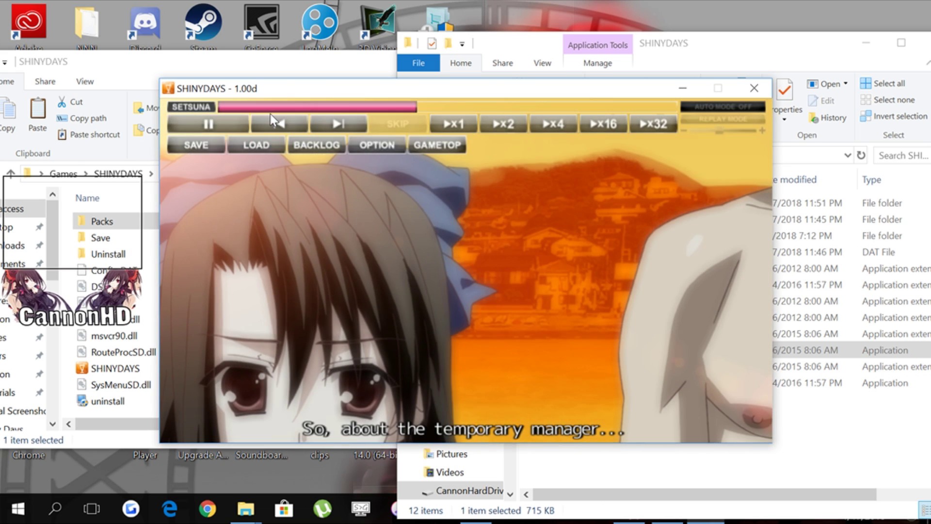
left_click(275, 121)
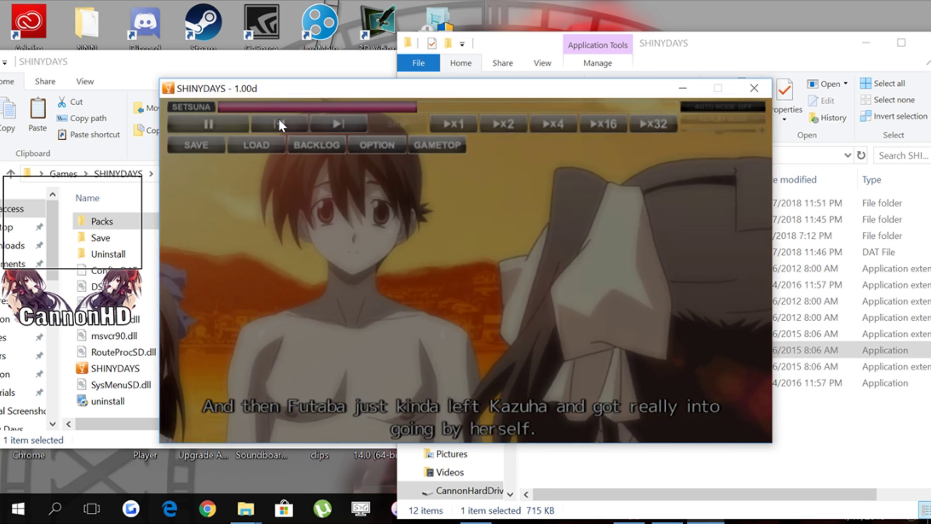
left_click(279, 121)
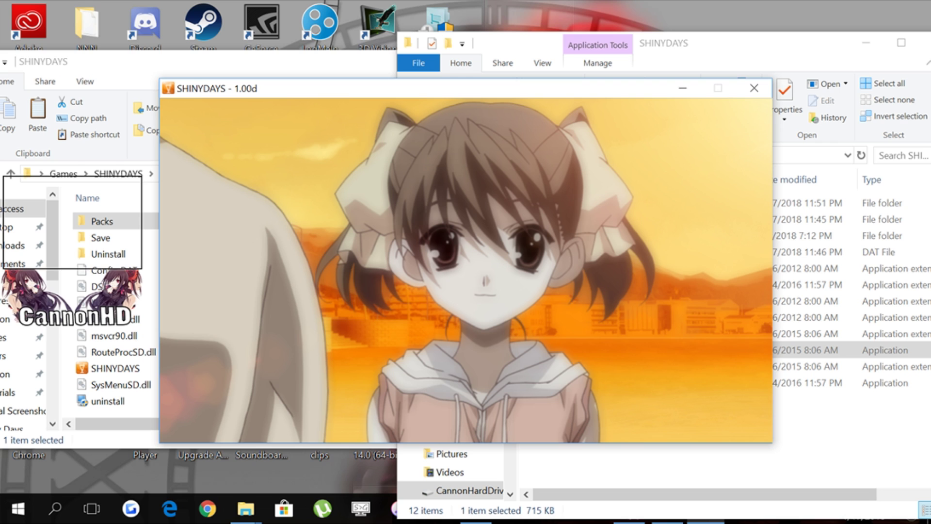
- Look through the saved games on load pages 5, 4 and 3, and close the list without loading any
left_click(273, 147)
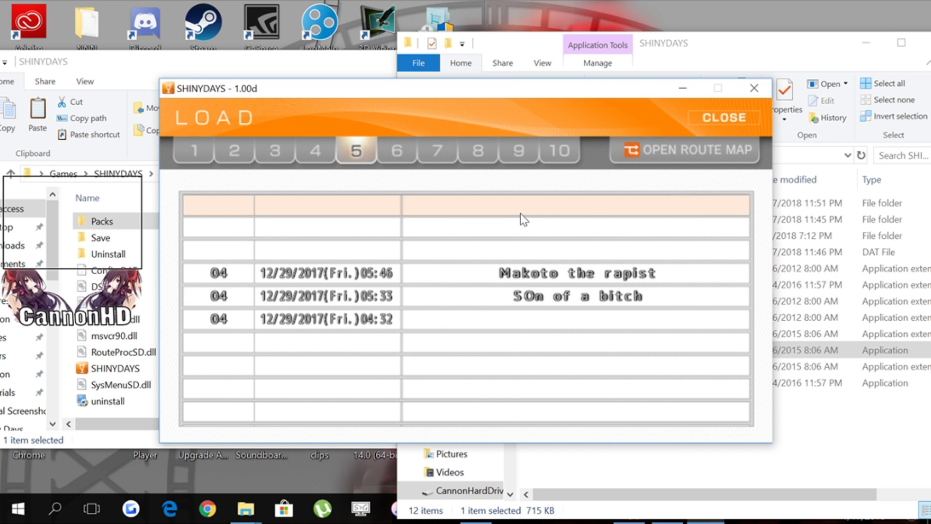
left_click(316, 156)
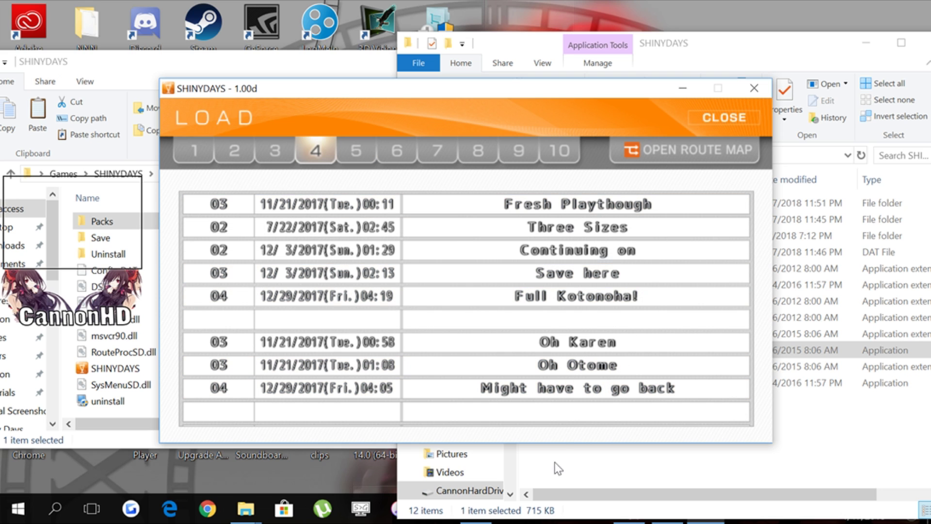
left_click(276, 153)
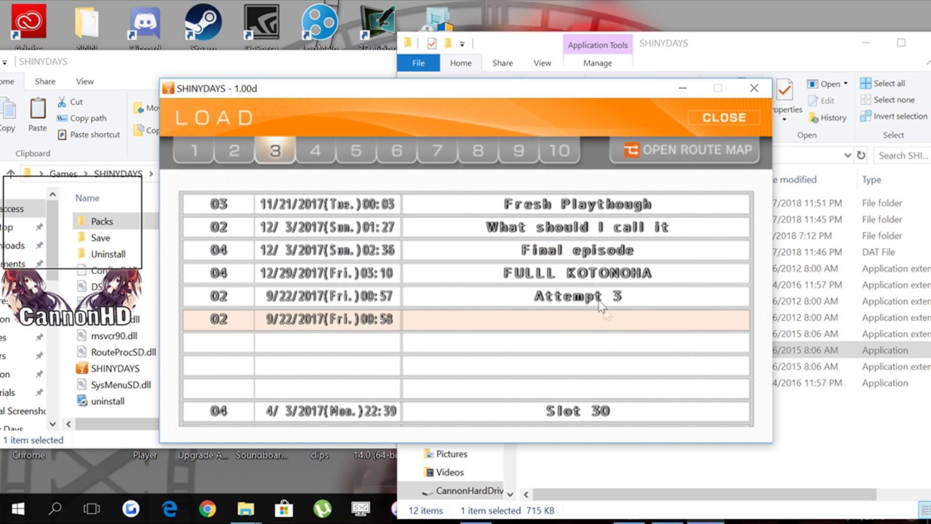
left_click(701, 122)
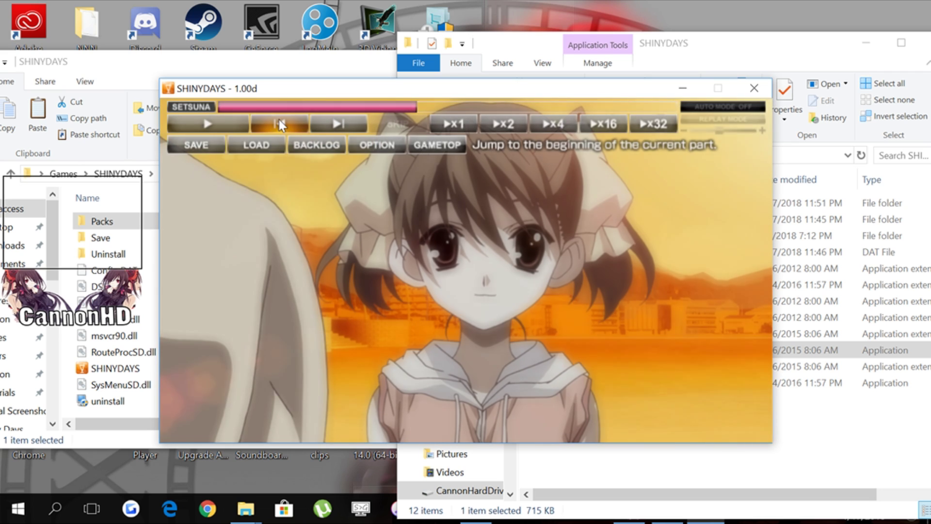
- Jump back to an earlier part of the episode and set the game speed to x4
left_click(279, 121)
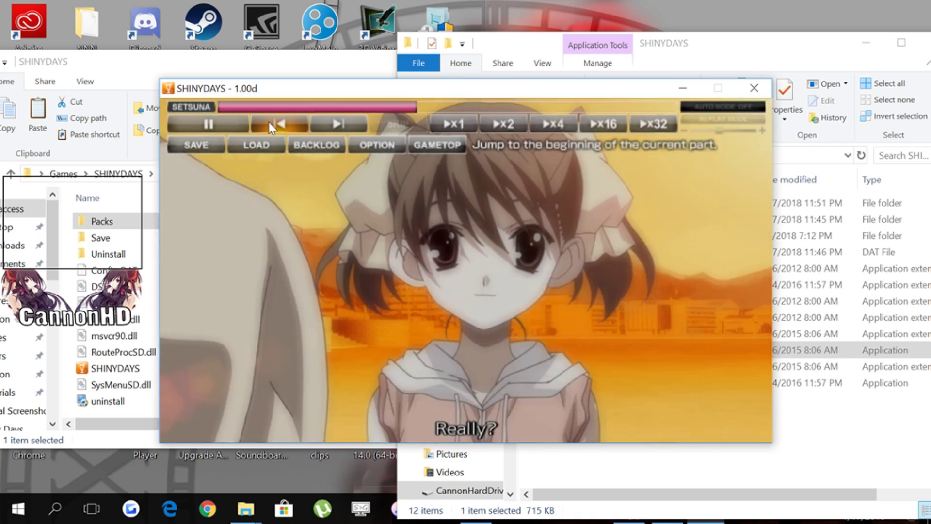
left_click(268, 121)
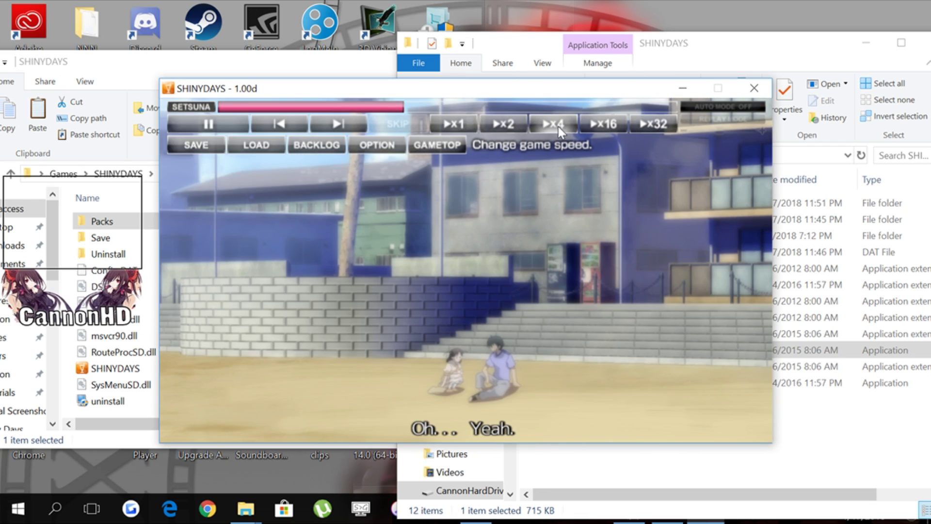
left_click(558, 128)
left_click(570, 120)
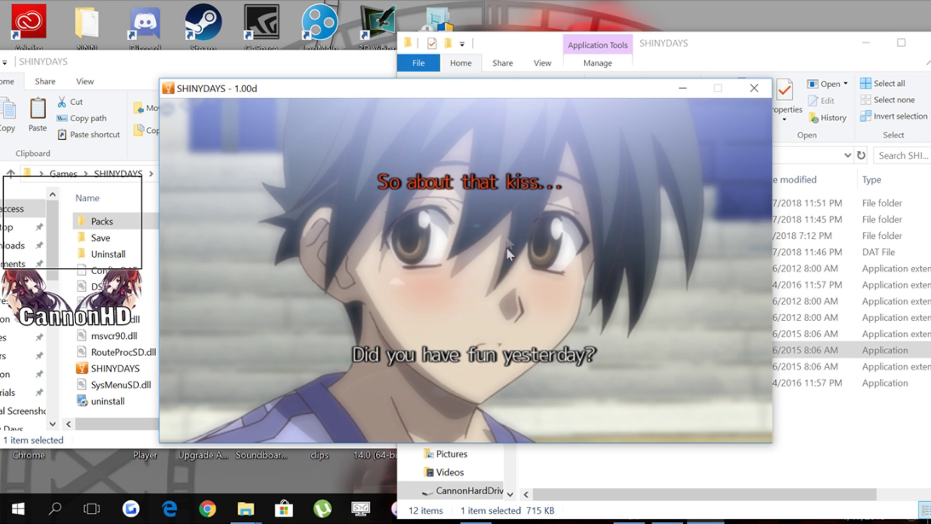
mouse_move(517, 198)
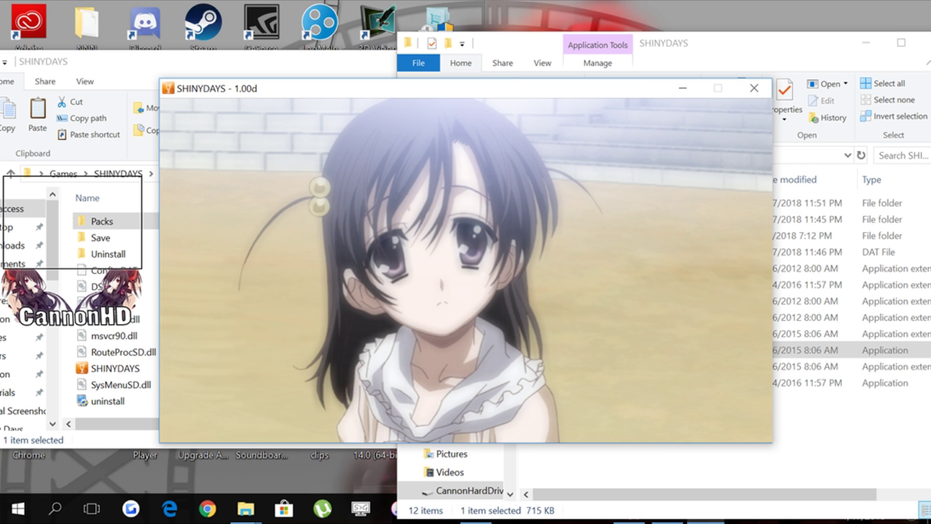
mouse_move(339, 131)
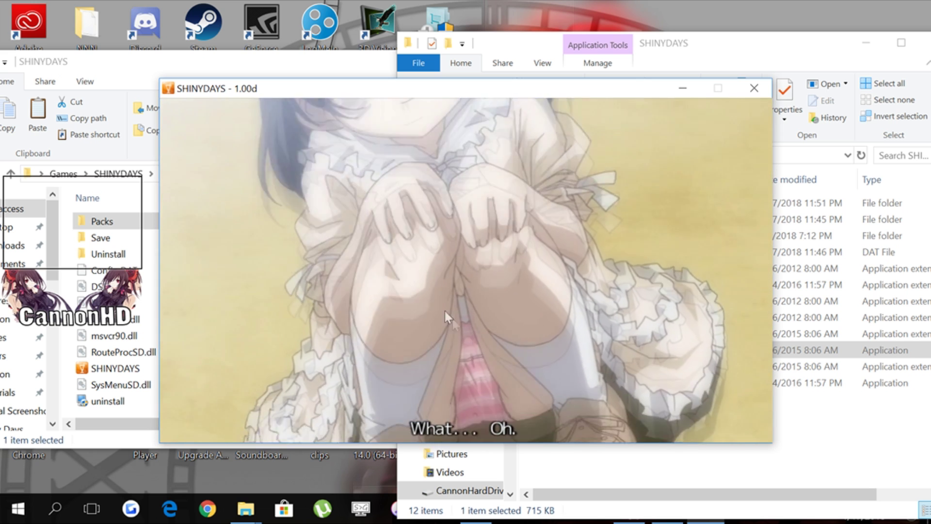
- Move the game window down to the desktop's lower edge and back to the upper middle
left_click_drag(401, 92, 435, 502)
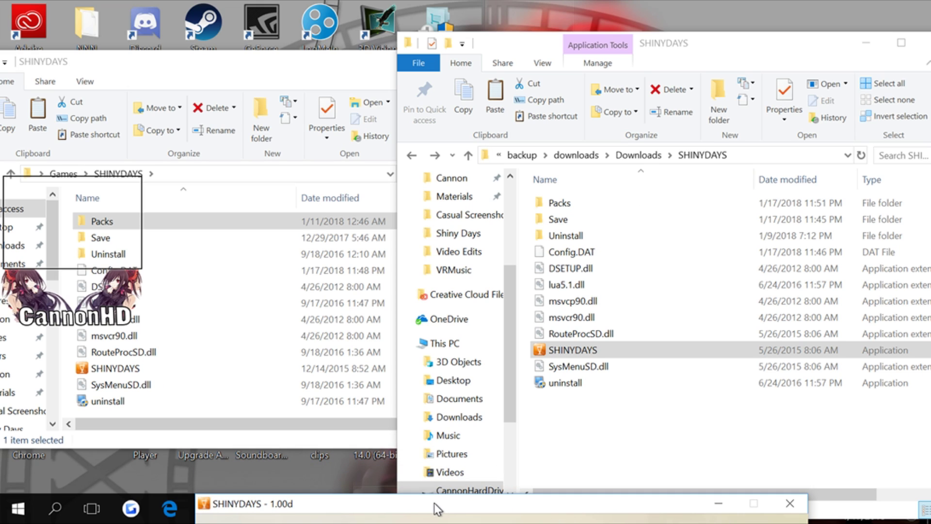
left_click_drag(434, 502, 453, 113)
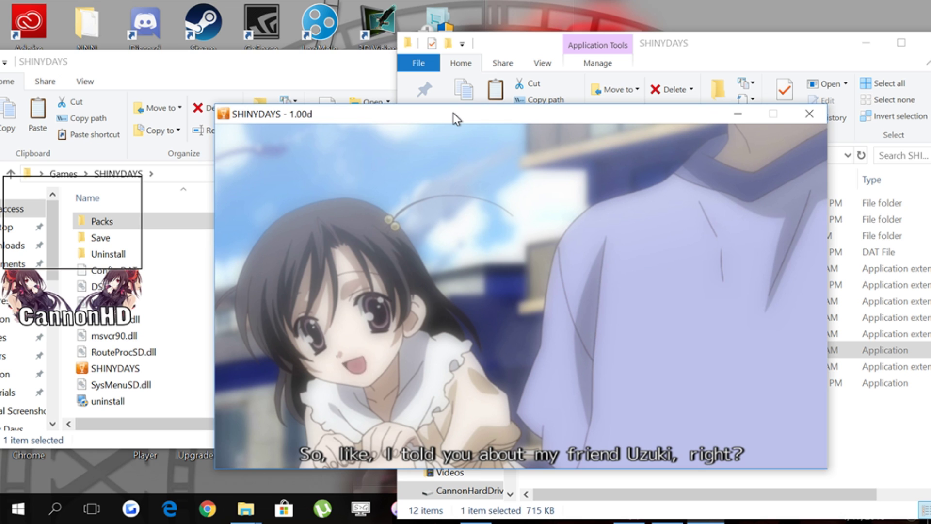
left_click_drag(453, 112, 432, 97)
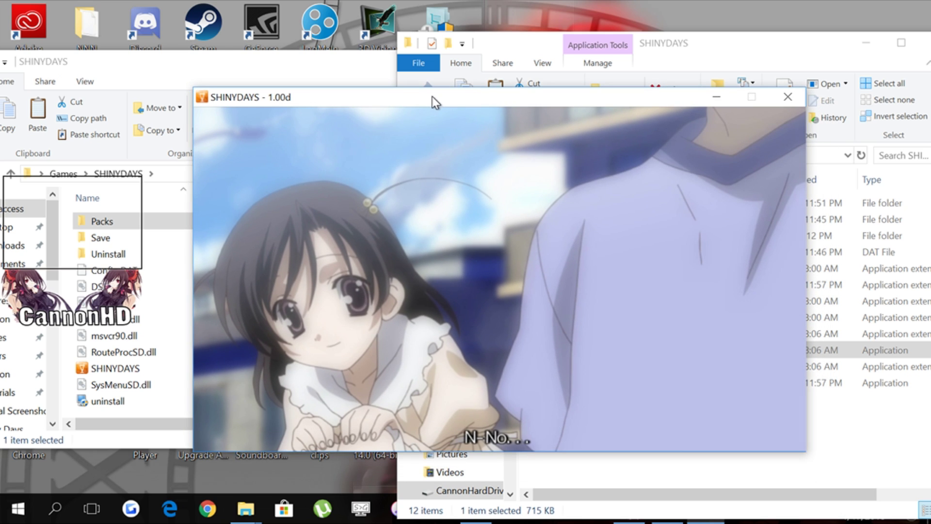
left_click_drag(432, 97, 421, 83)
- Jump between parts with the playback controls and set the game speed to x4
mouse_move(398, 140)
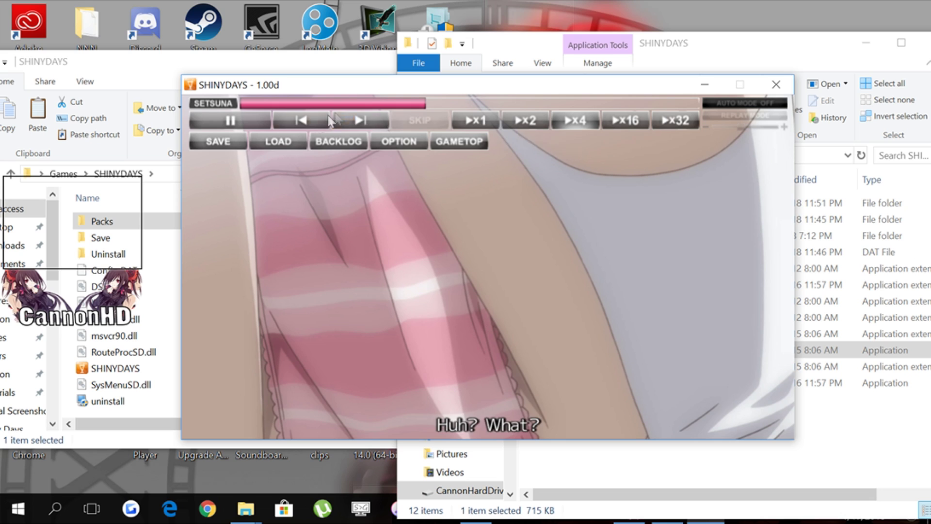
left_click(308, 127)
left_click(355, 118)
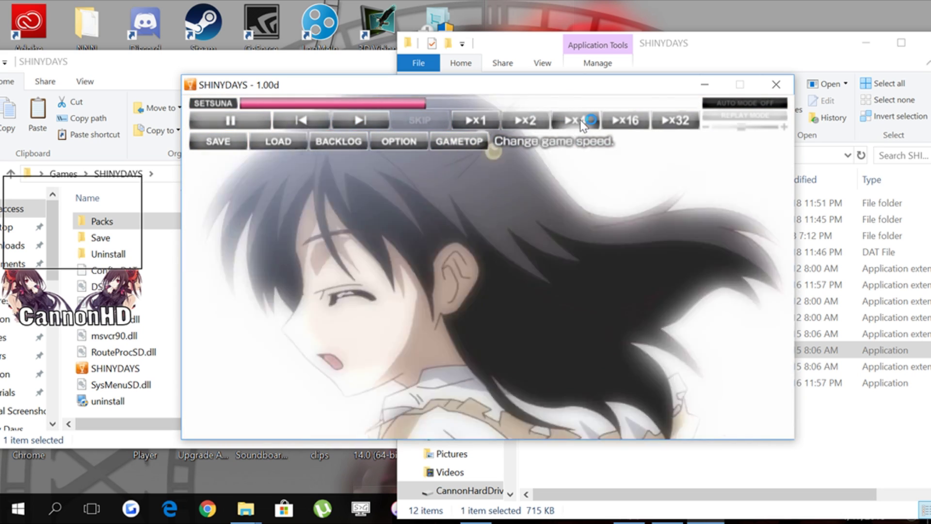
left_click(562, 123)
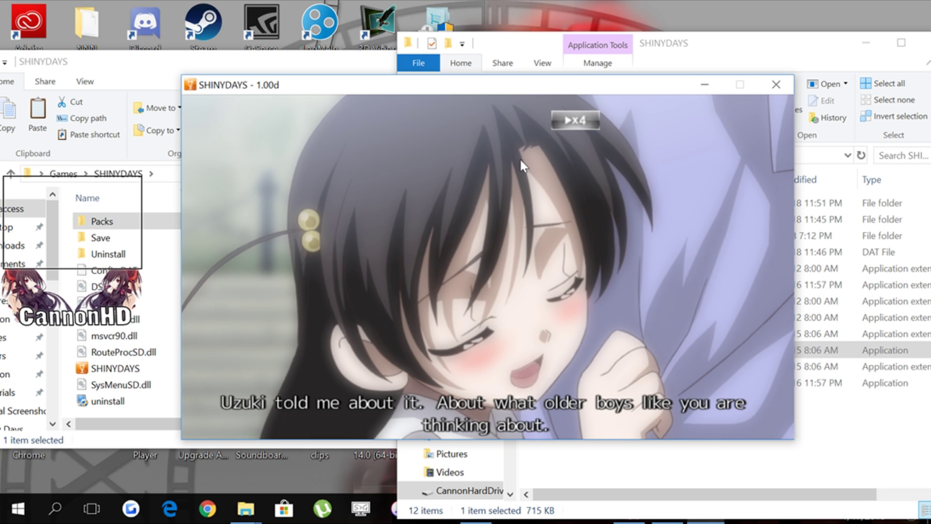
mouse_move(569, 126)
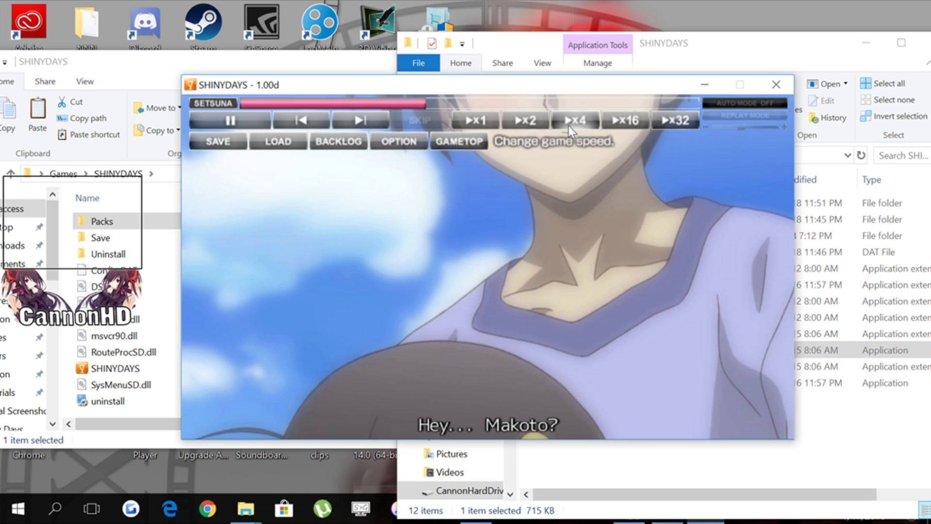
- Shift the game window down the desktop and jump to the beginning of the current part
left_click_drag(488, 83, 495, 145)
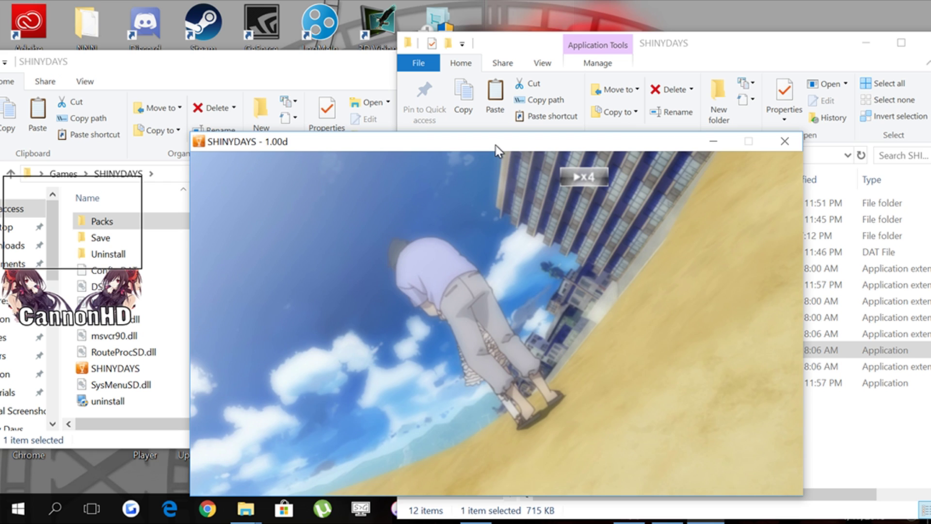
mouse_move(496, 145)
left_mouse_down()
mouse_move(495, 171)
mouse_move(494, 159)
left_mouse_up()
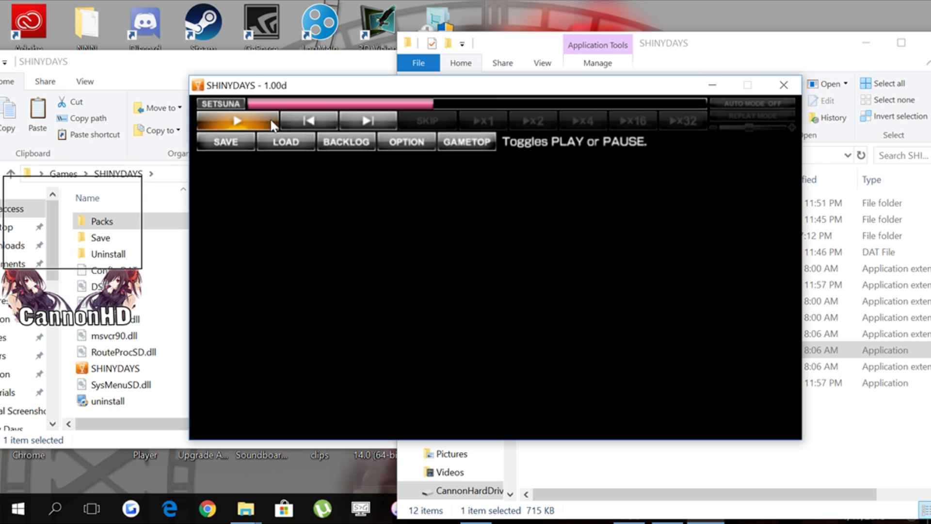
left_click(312, 115)
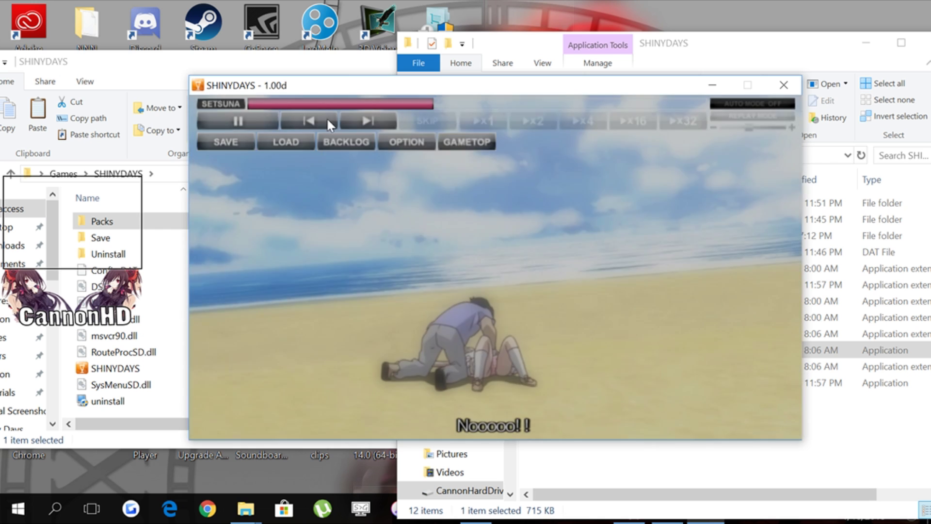